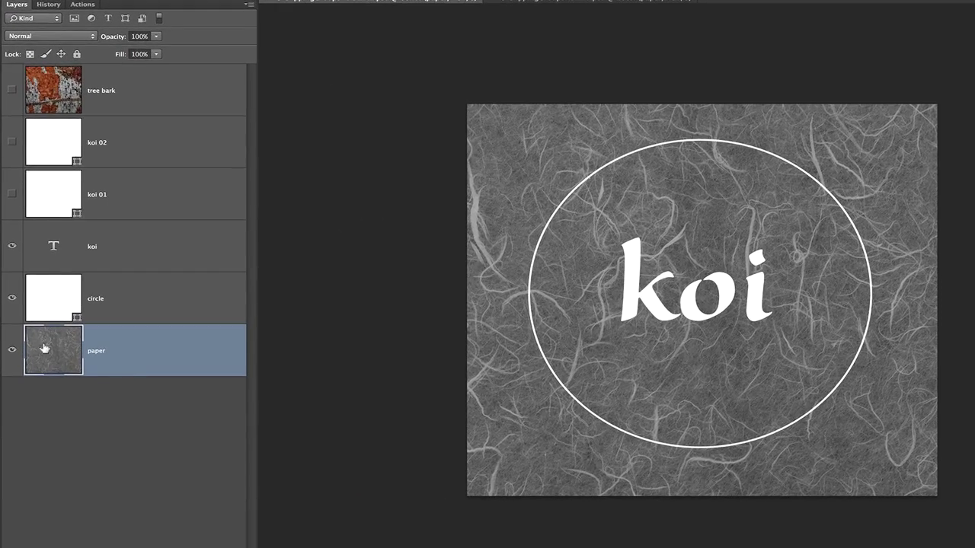
Make the white circle visible, leaving the koi text shown
click(11, 297)
click(12, 246)
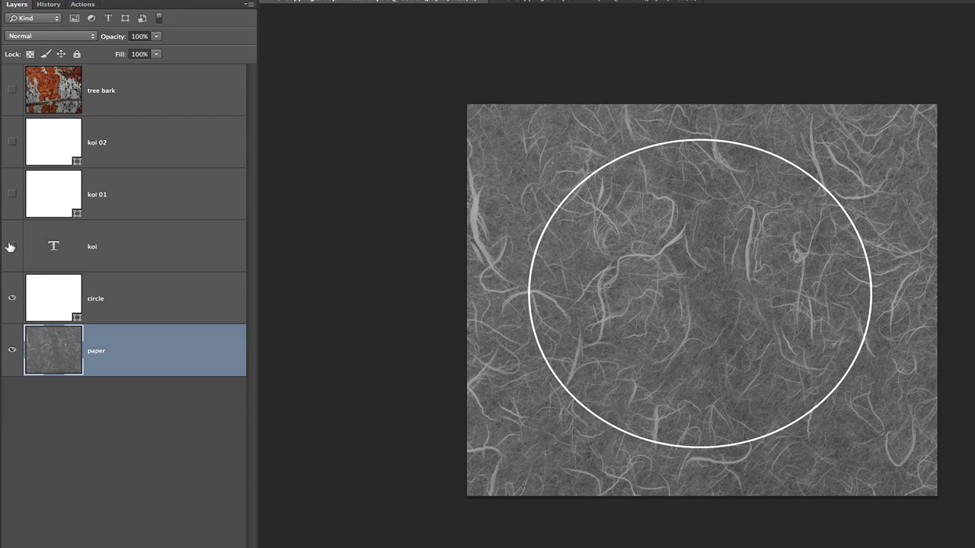
click(11, 246)
Move the tree bark layer directly above the koi text and make it visible
click(136, 94)
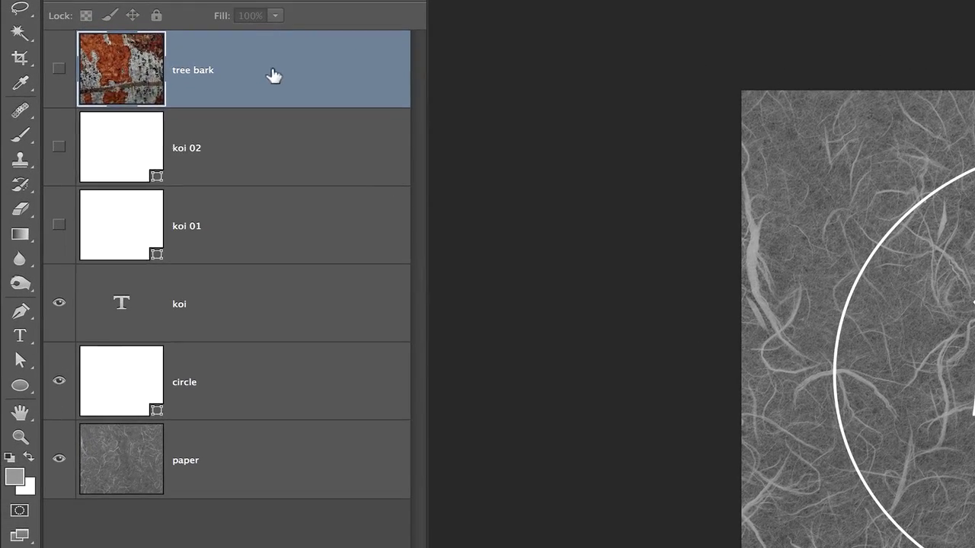
drag(153, 95, 128, 179)
drag(235, 202, 189, 295)
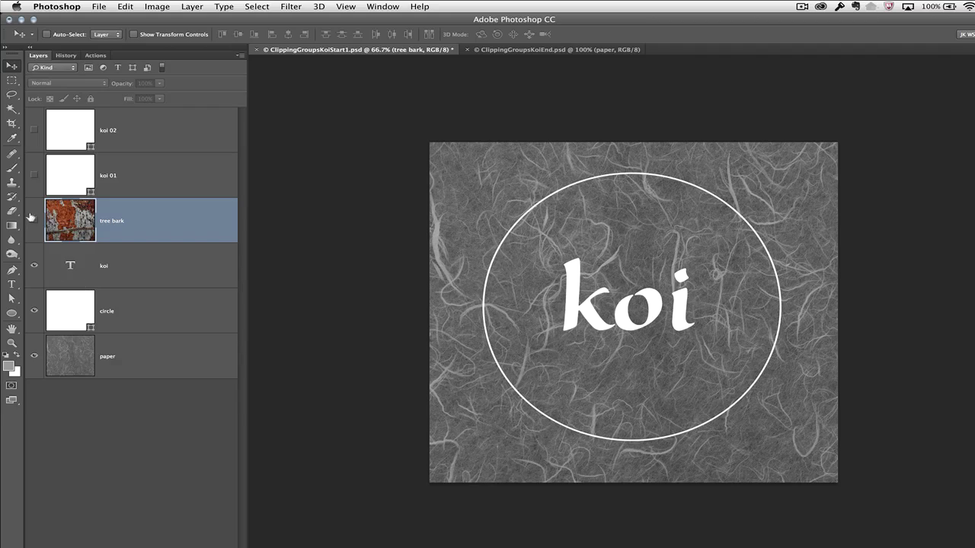
click(34, 220)
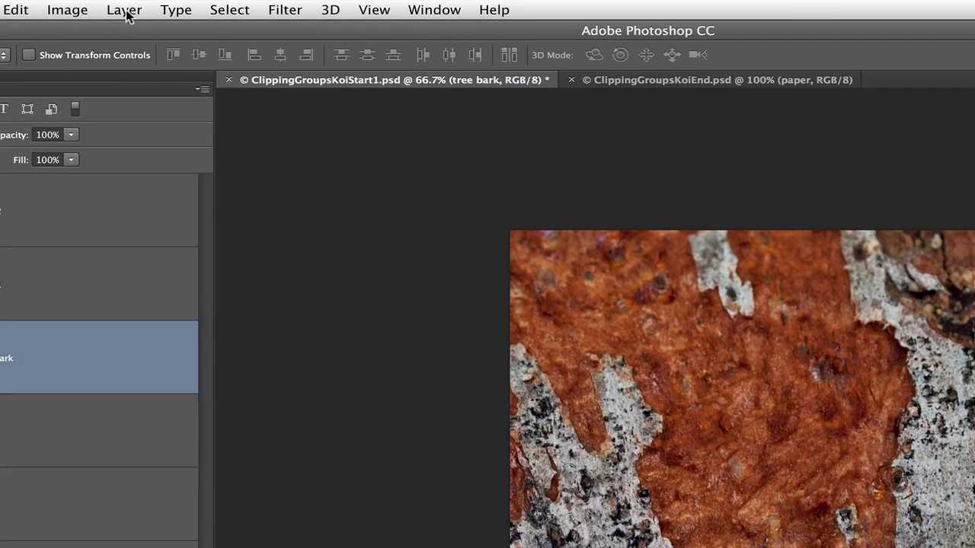
Release the tree bark's clipping mask and select the koi text layer
click(193, 6)
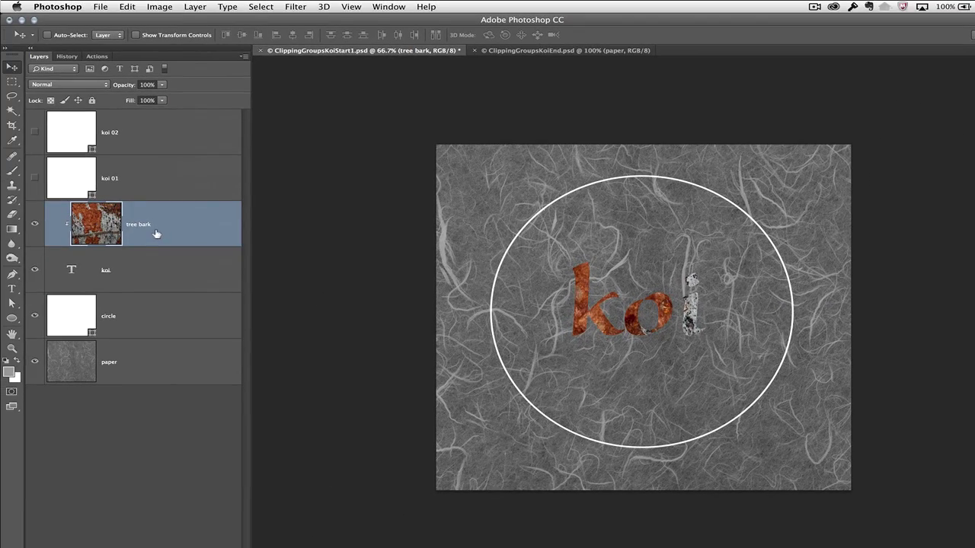
key(super+alt+g)
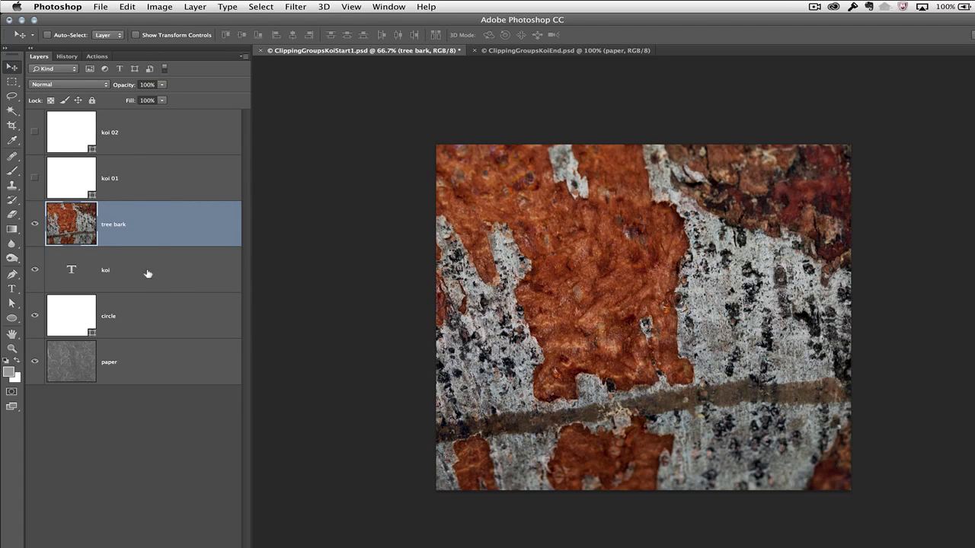
click(150, 276)
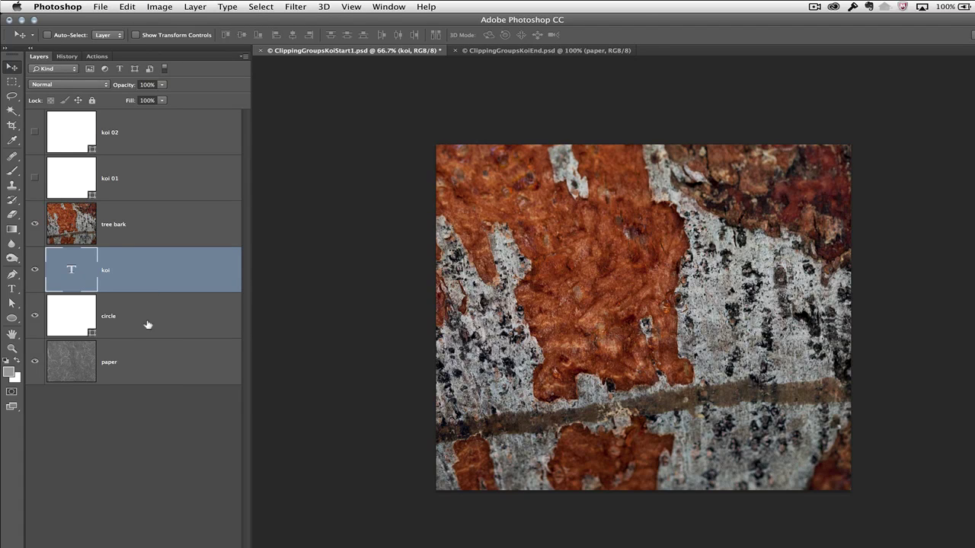
Group the koi text and circle layers into Group 1
shift+click(140, 314)
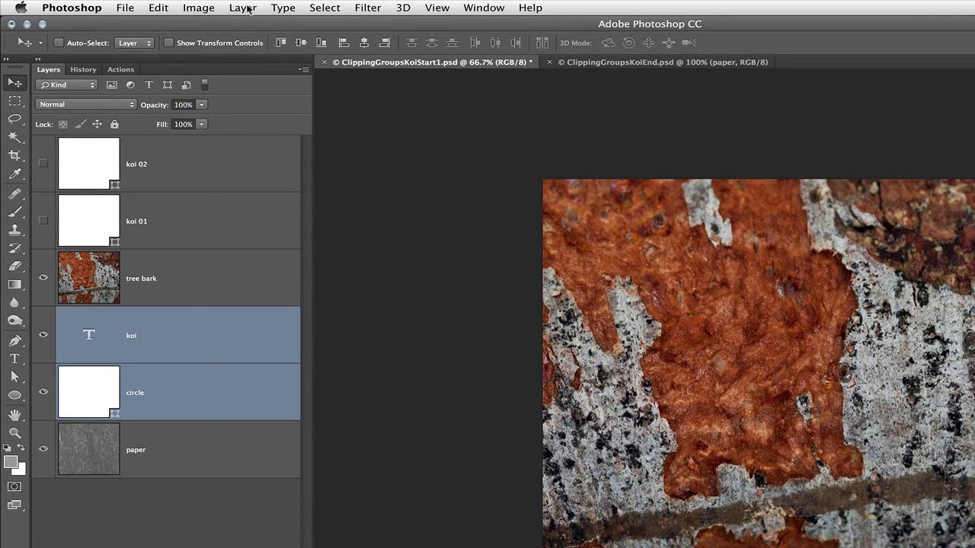
click(195, 7)
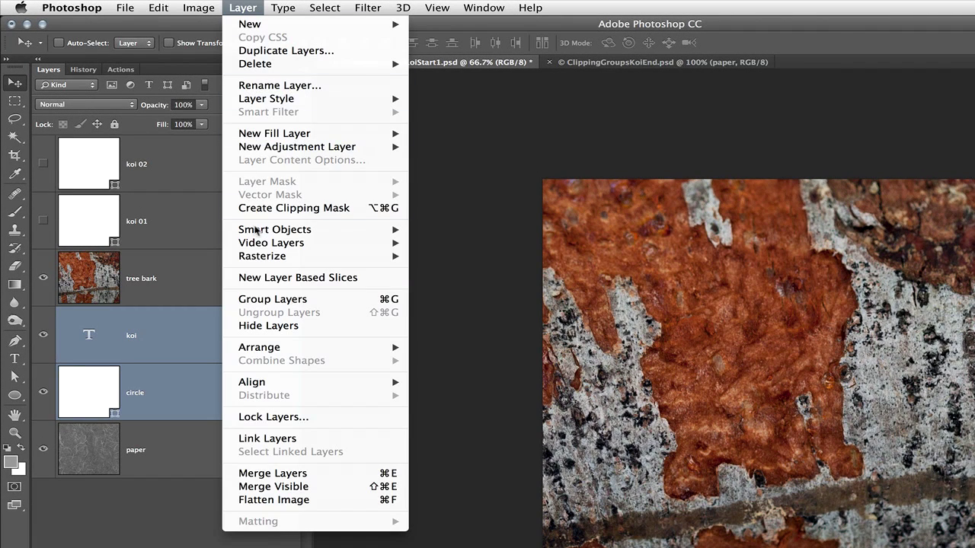
click(324, 301)
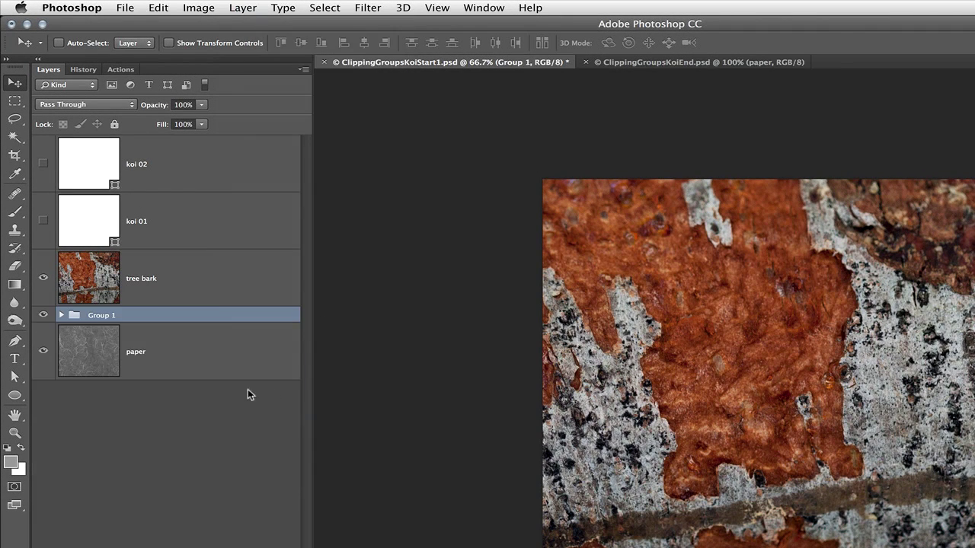
Clip the tree bark layer to Group 1
click(60, 315)
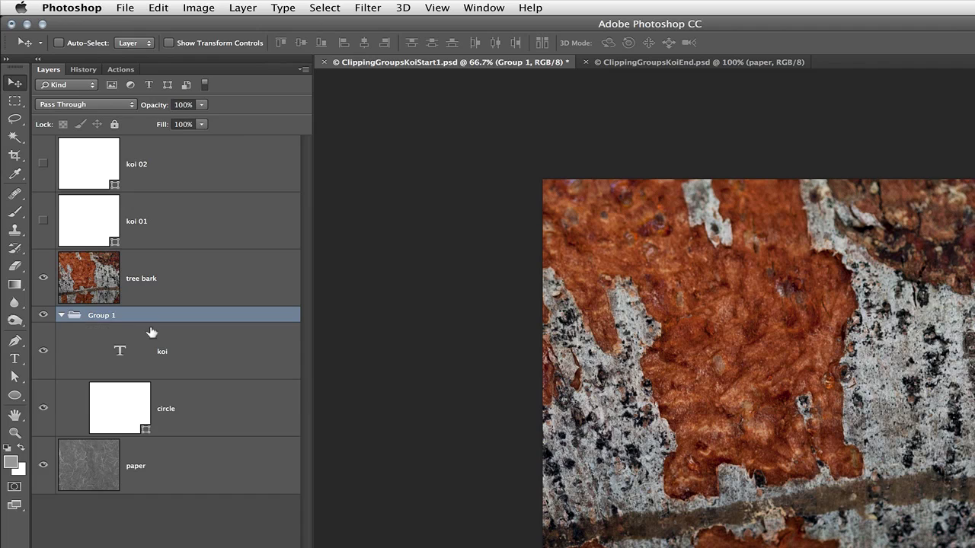
click(134, 280)
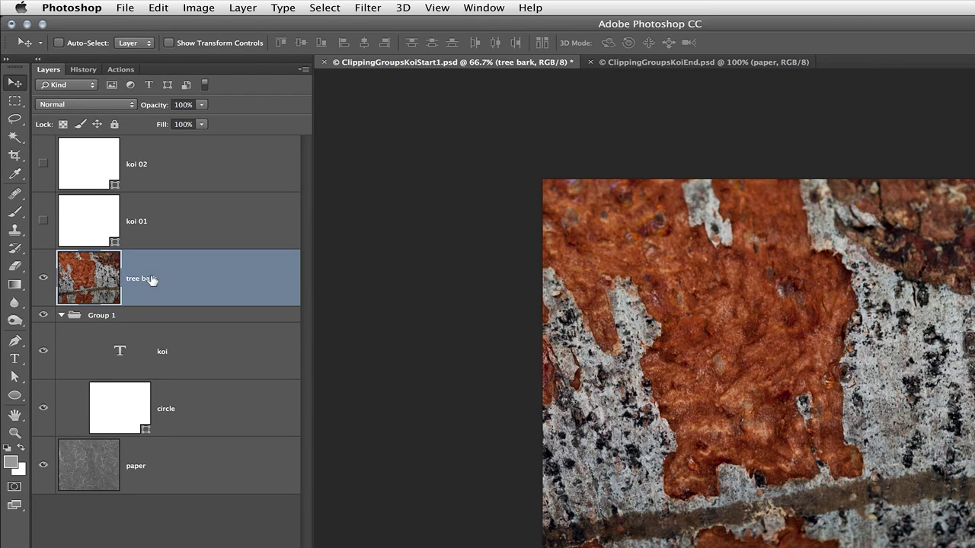
click(243, 8)
click(266, 209)
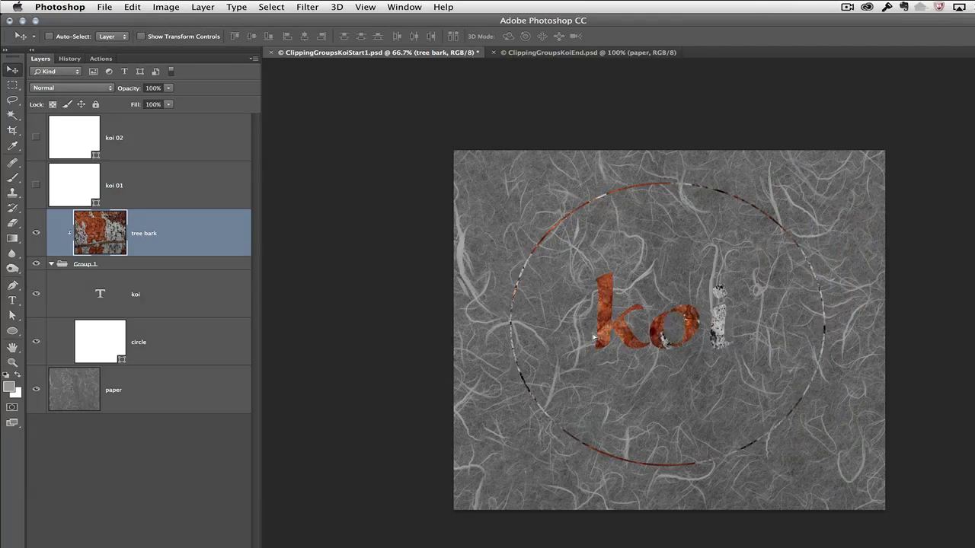
Shift the bark texture slightly left and change the koi text to 'fish'
drag(593, 337, 561, 336)
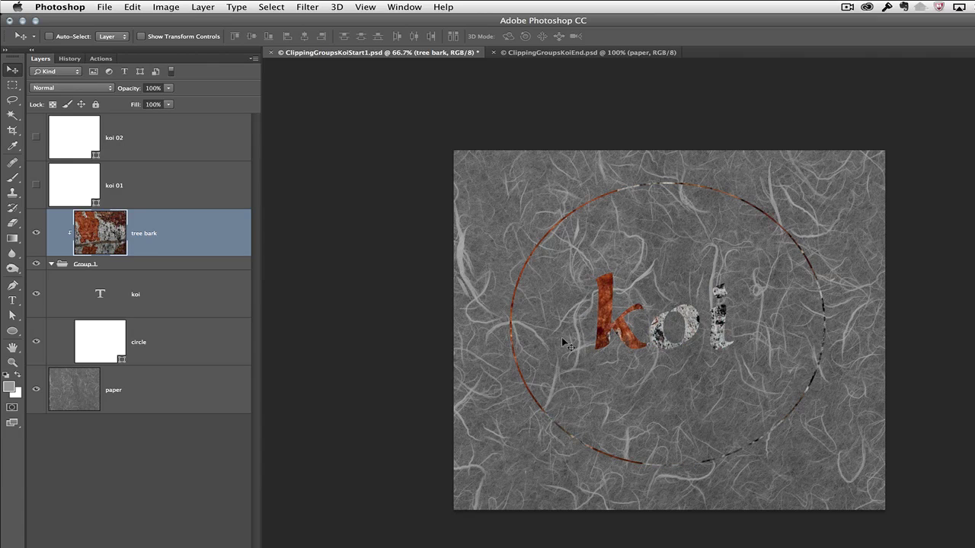
click(137, 292)
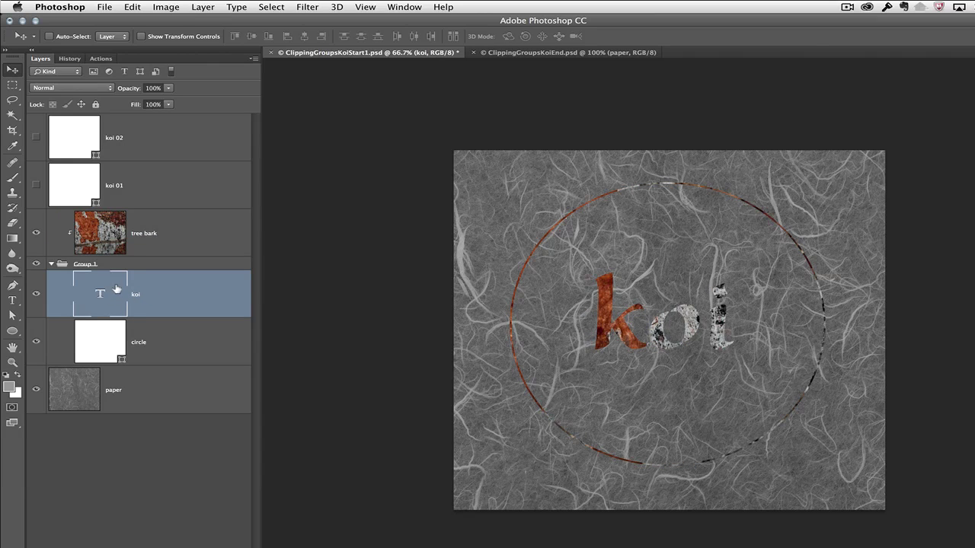
key(t)
drag(728, 310, 554, 306)
text(fish)
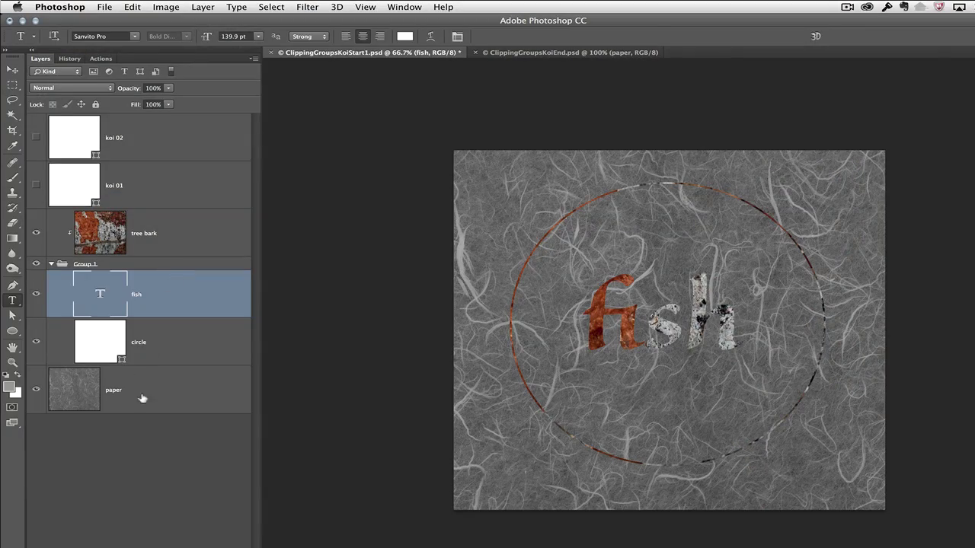
Set the paper background layer's opacity to 62%
click(148, 394)
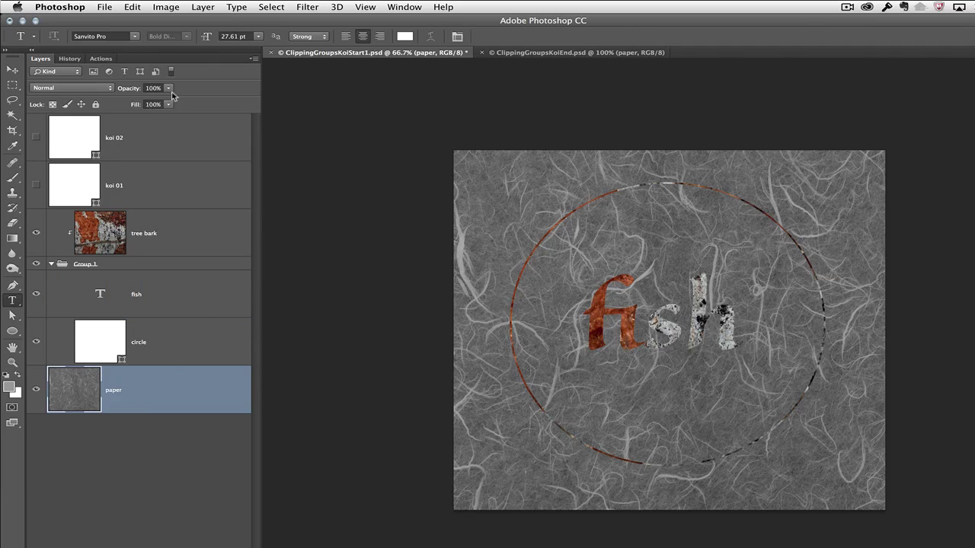
drag(147, 104, 147, 104)
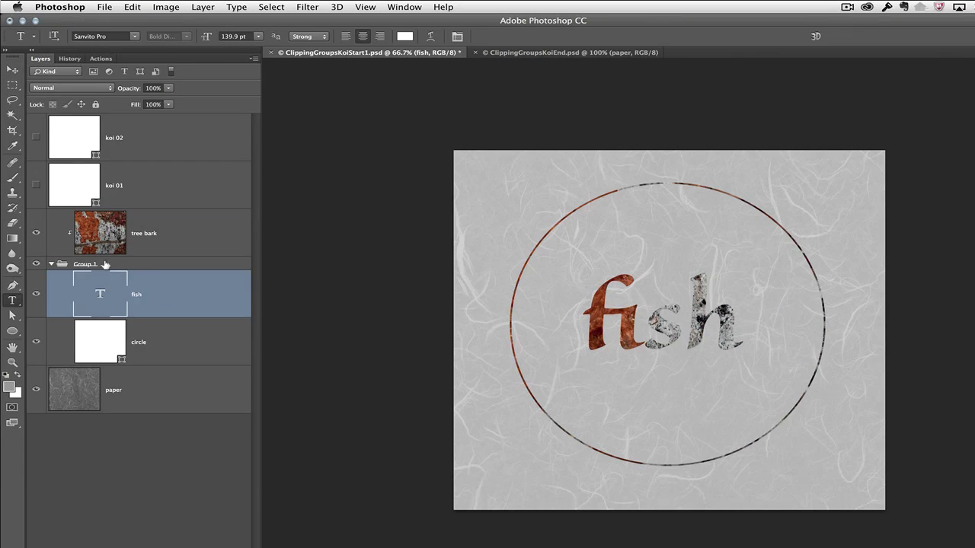
Add a Drop Shadow to Group 1 with a tight offset down and right
click(105, 263)
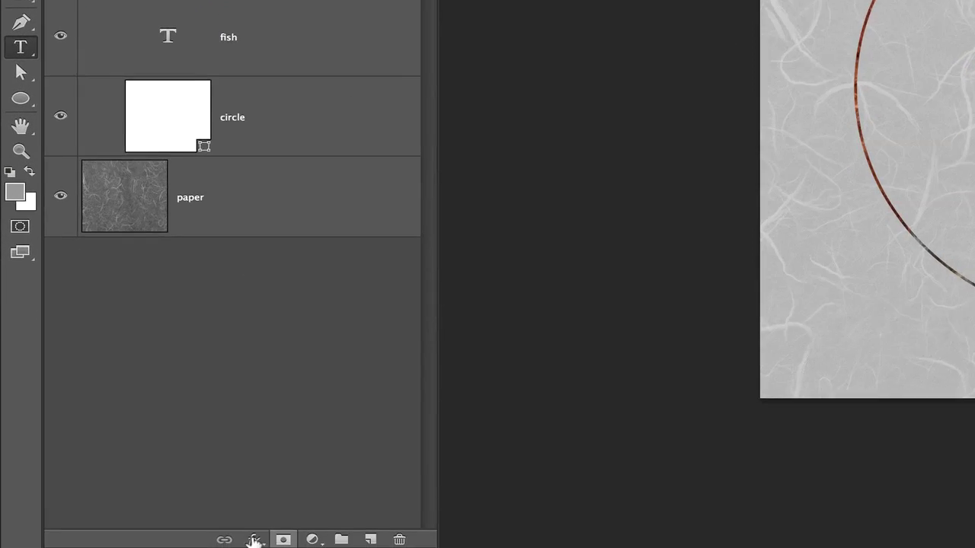
click(150, 547)
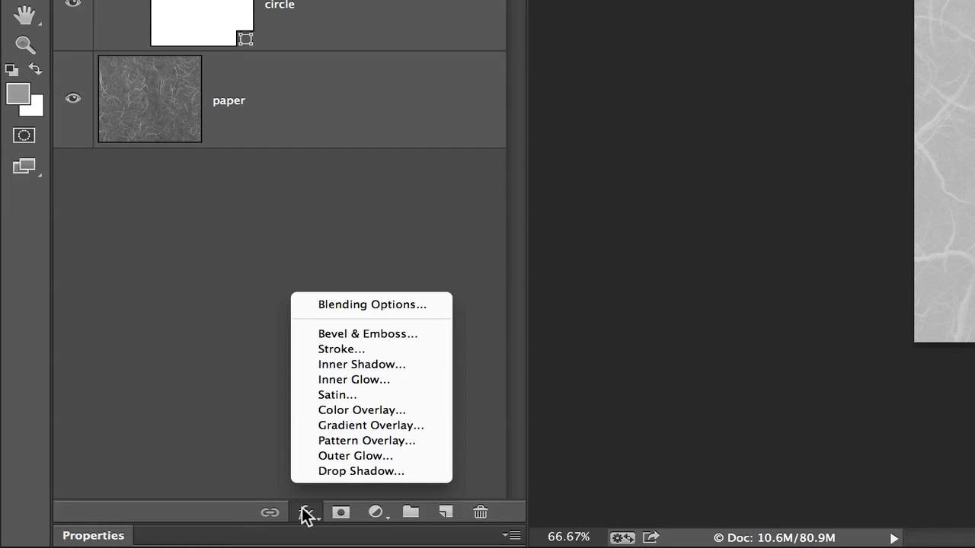
click(341, 470)
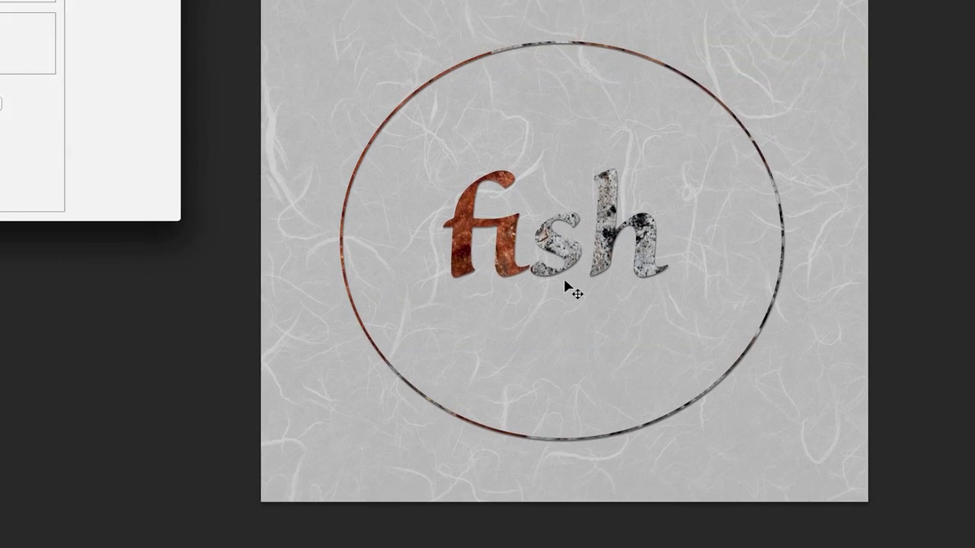
drag(833, 204, 841, 243)
drag(520, 335, 505, 302)
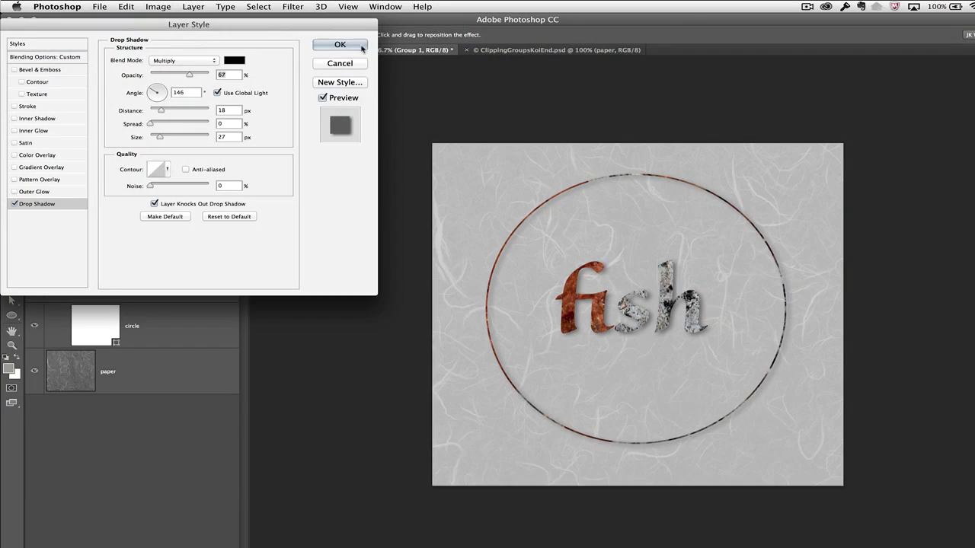
click(340, 45)
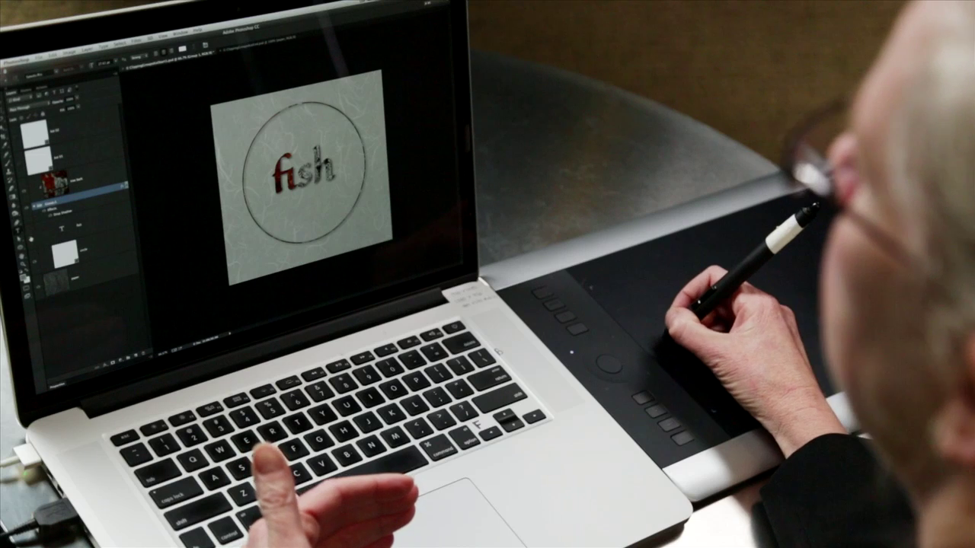
Hide the fish text and show the koi 01 and koi 02 shapes
click(28, 226)
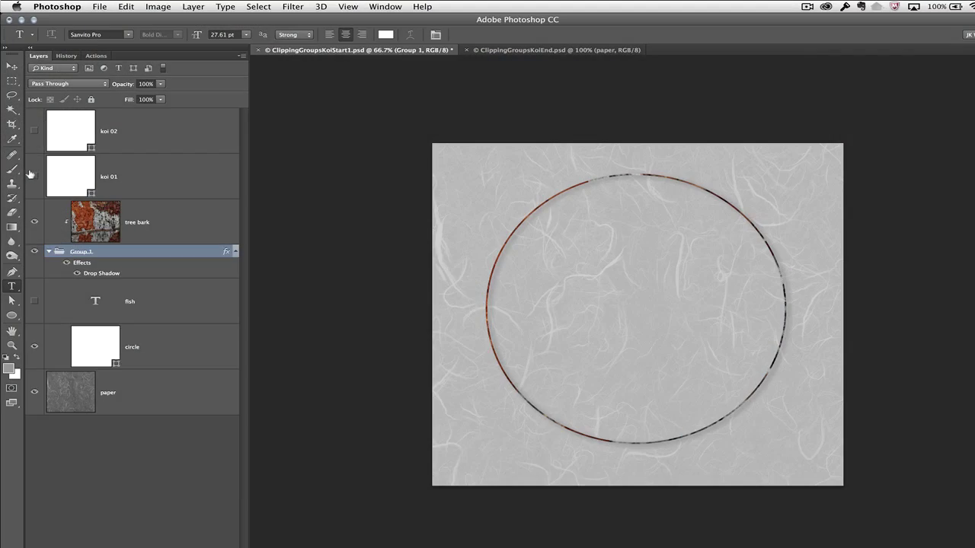
click(33, 176)
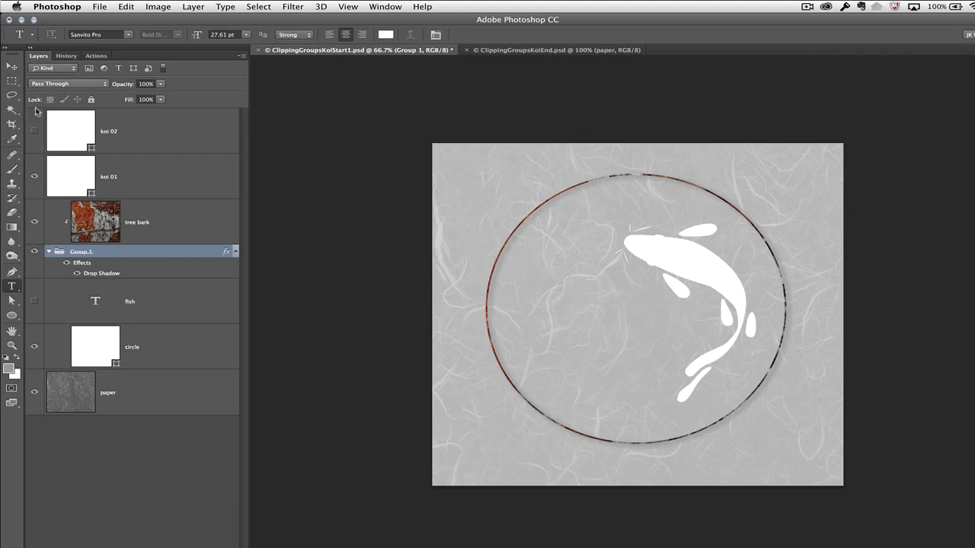
click(34, 130)
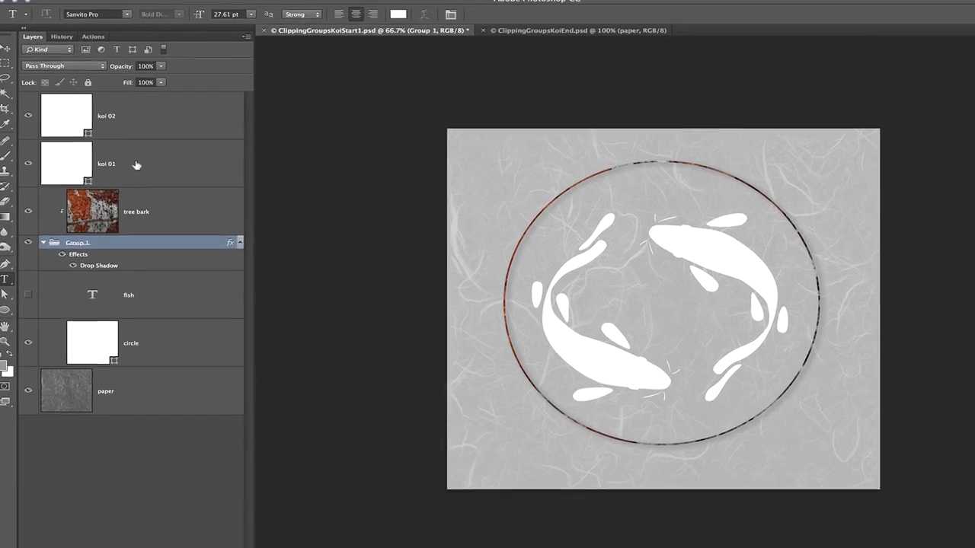
Move koi 01 and koi 02 into Group 1 below the circle layer
click(150, 176)
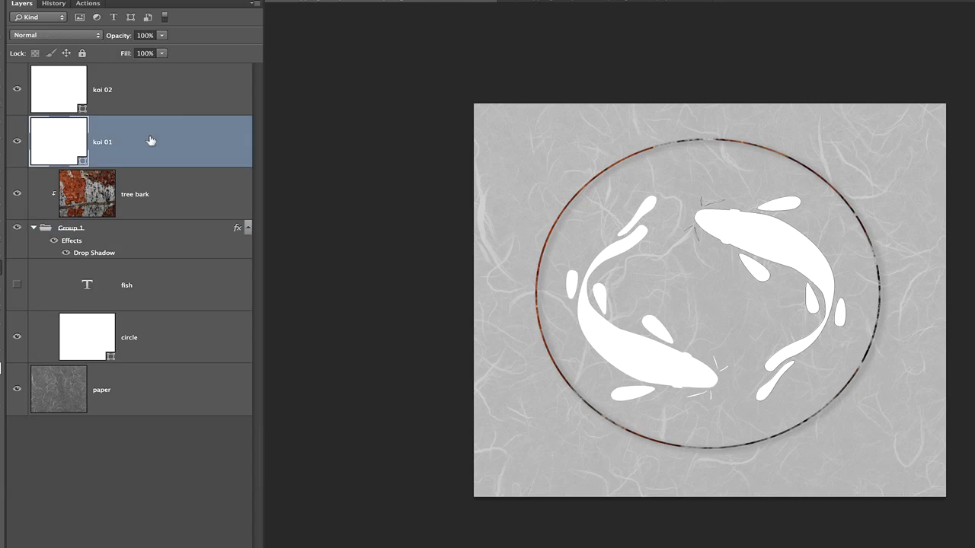
shift+click(166, 90)
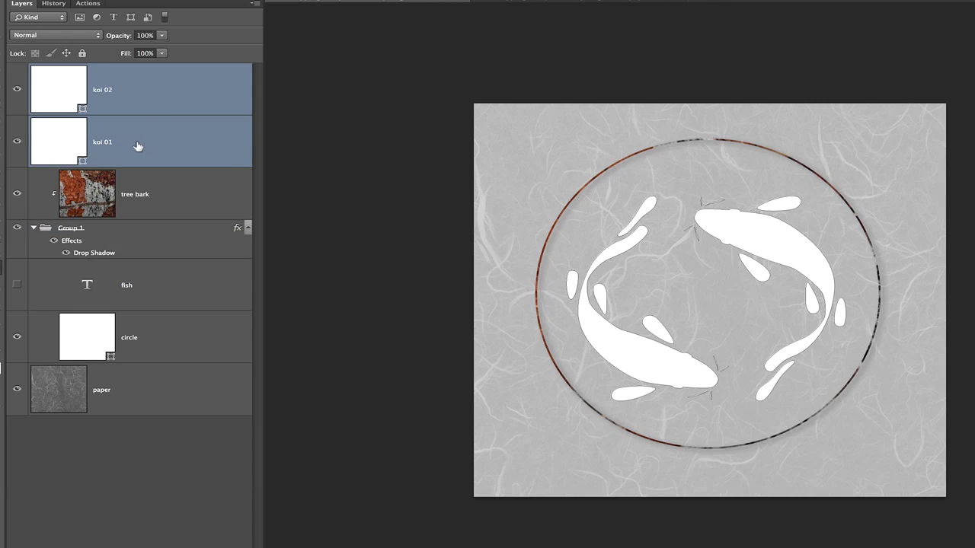
drag(138, 141, 119, 249)
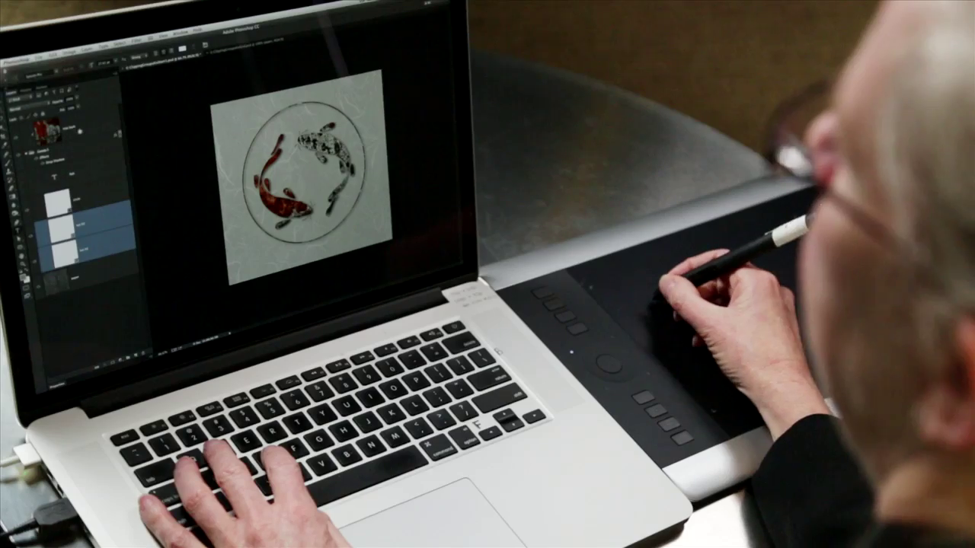
click(76, 131)
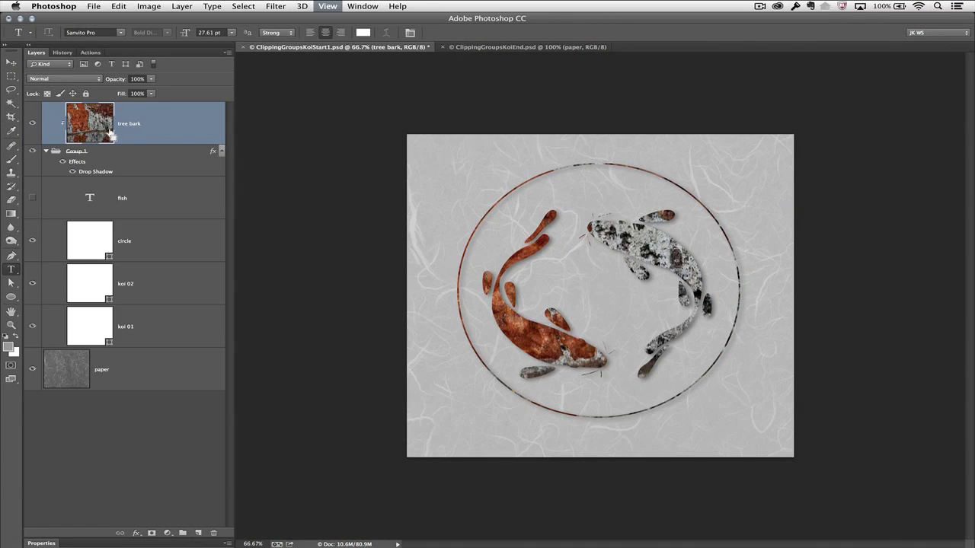
Apply Oil Paint to the bark: Stylization 4, Cleanliness 2.3, Scale 0.8, Bristle Detail 10
key(super+plus)
key(super+plus)
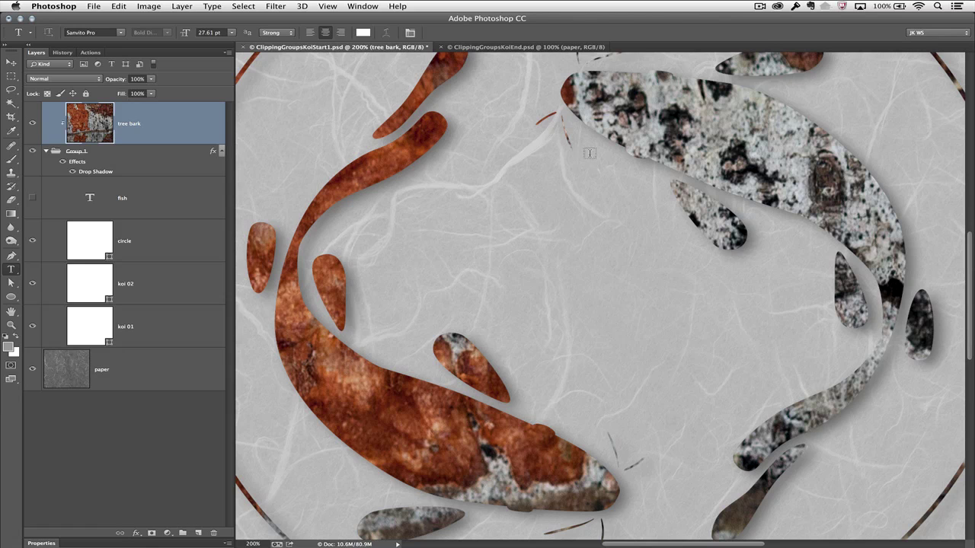
click(276, 6)
click(276, 101)
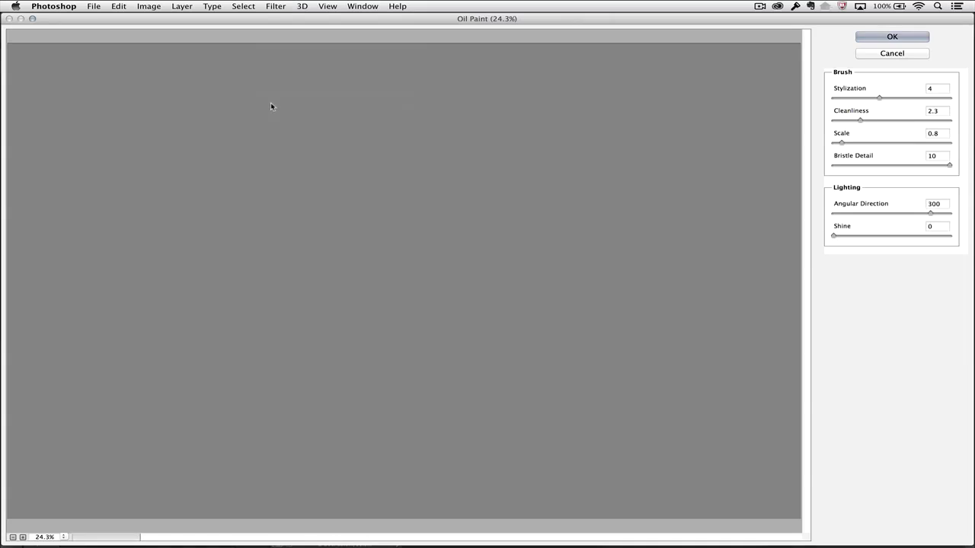
key(super+alt+0)
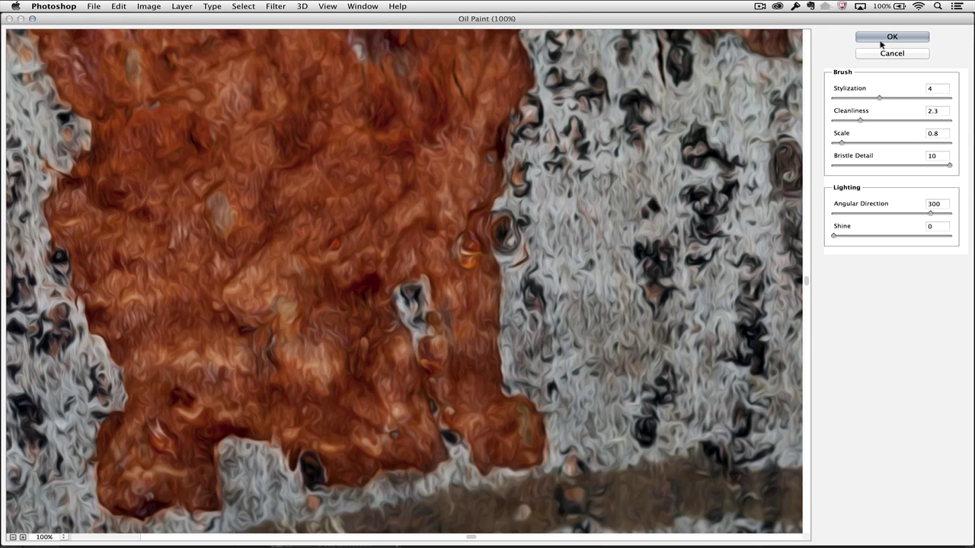
key(Return)
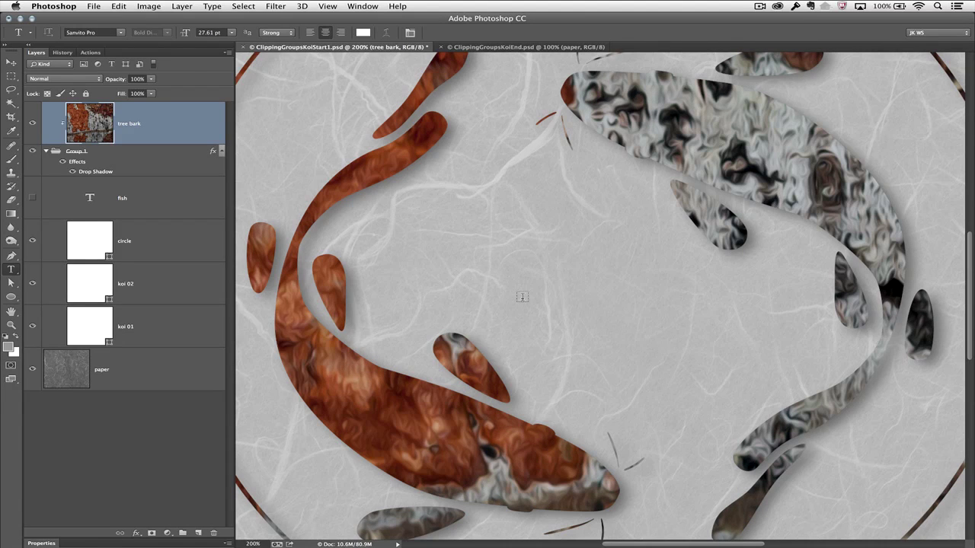
Scale the painted bark to 67.45% and shift it right within the koi
key(super+0)
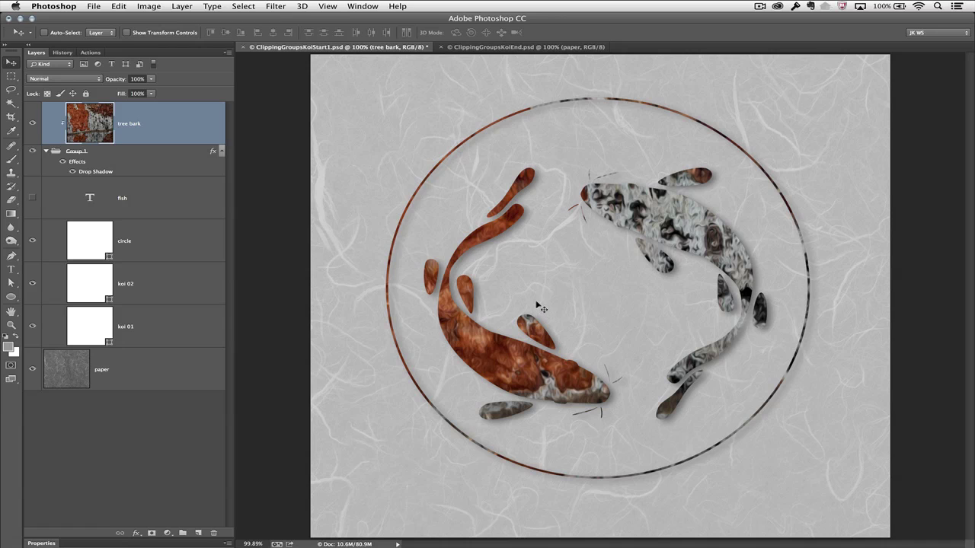
mouse_move(560, 300)
mouse_down()
mouse_move(579, 282)
mouse_move(585, 295)
mouse_move(557, 292)
mouse_up()
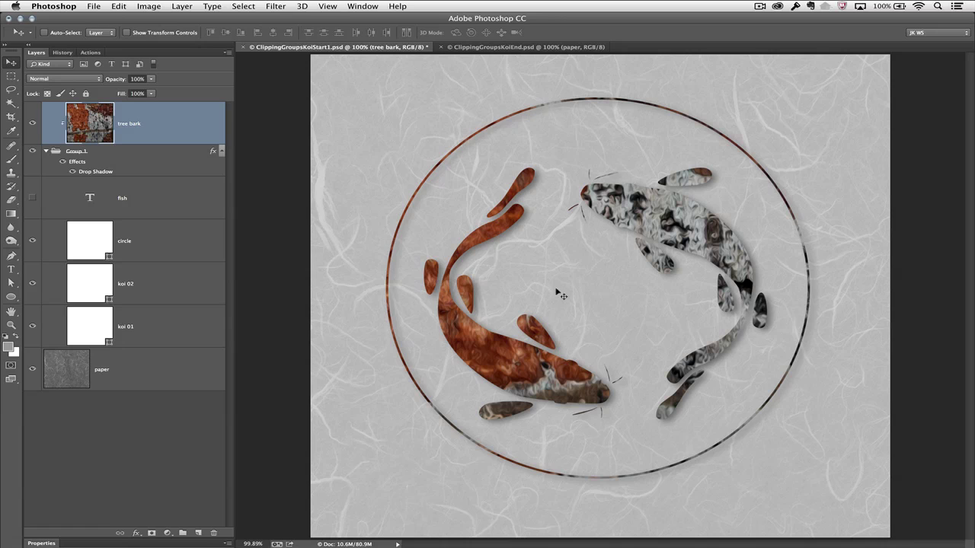
key(super+0)
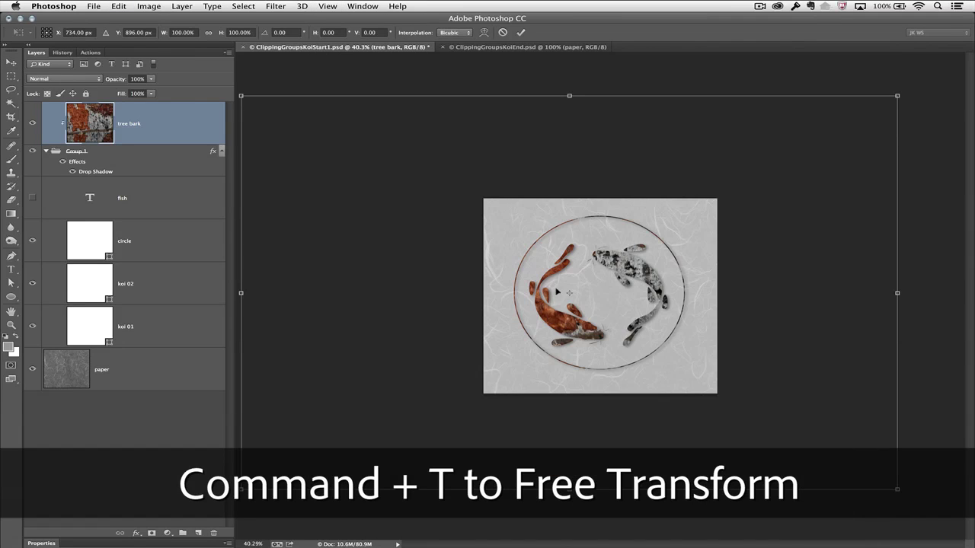
drag(895, 95, 791, 160)
drag(605, 334, 622, 336)
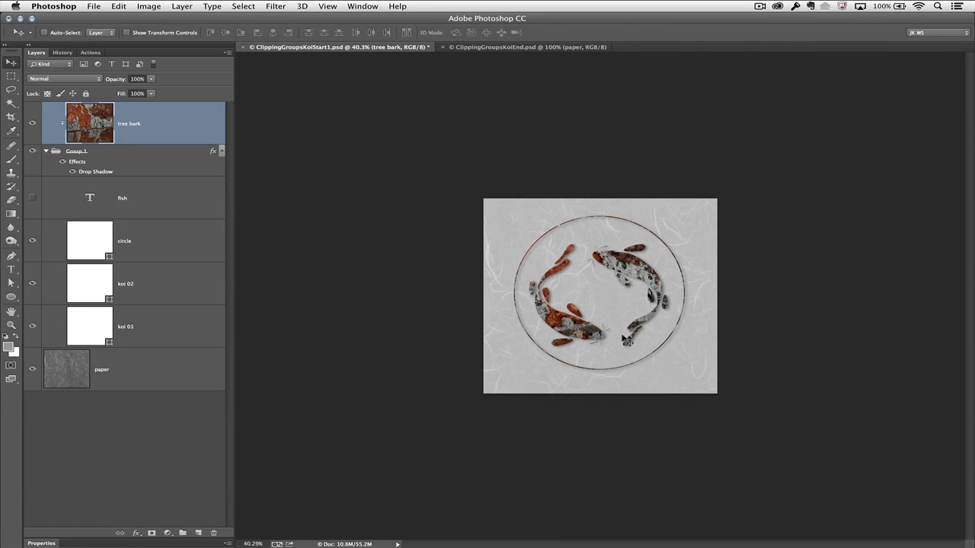